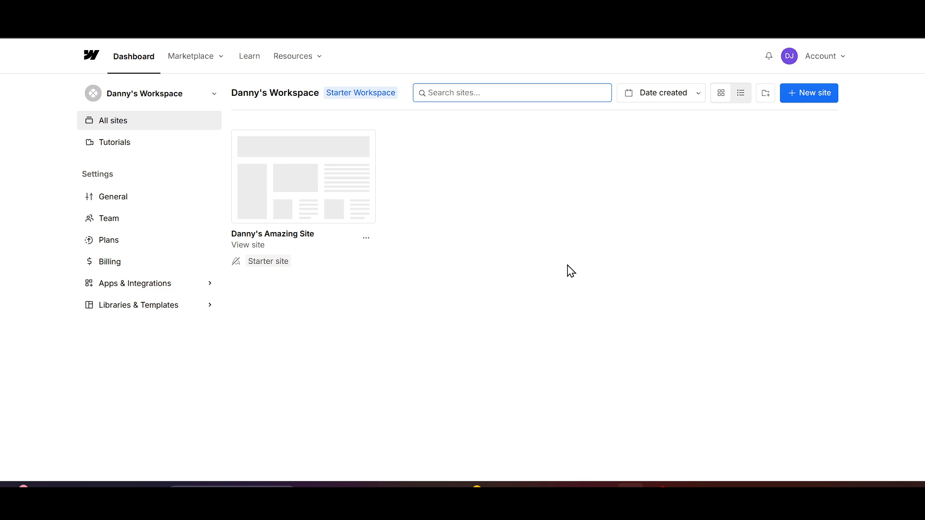
- Open the existing starter site for editing and add a Slider element to its Home page
{"action": "mouse_move", "coordinate": [277, 203]}
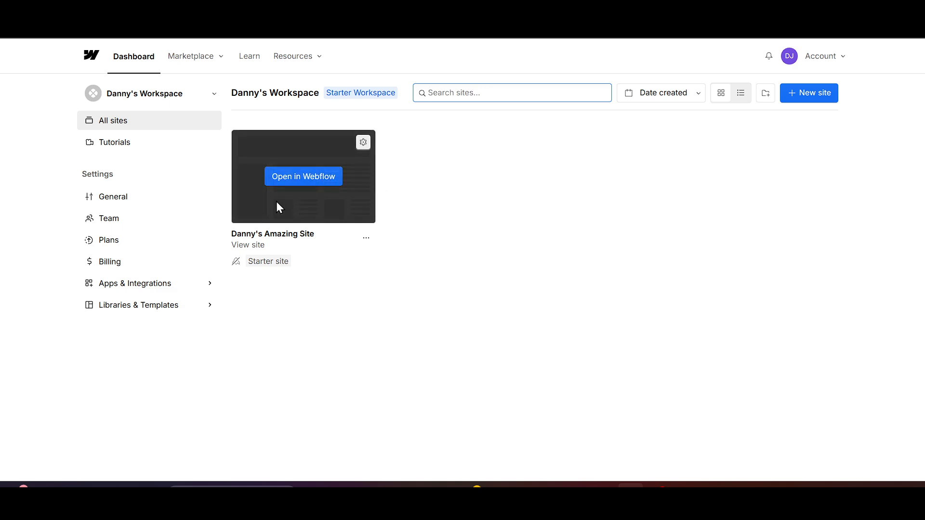
{"action": "left_click", "coordinate": [304, 183]}
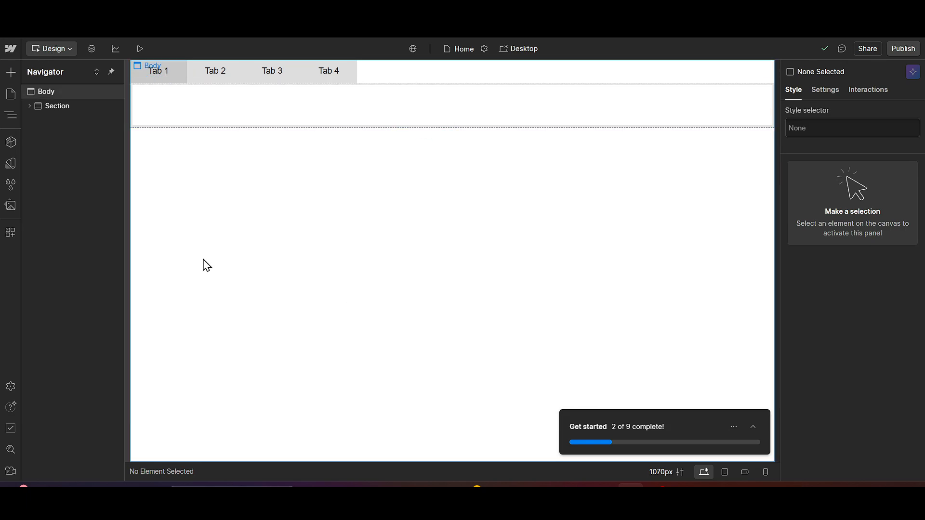
{"action": "left_click", "coordinate": [11, 74]}
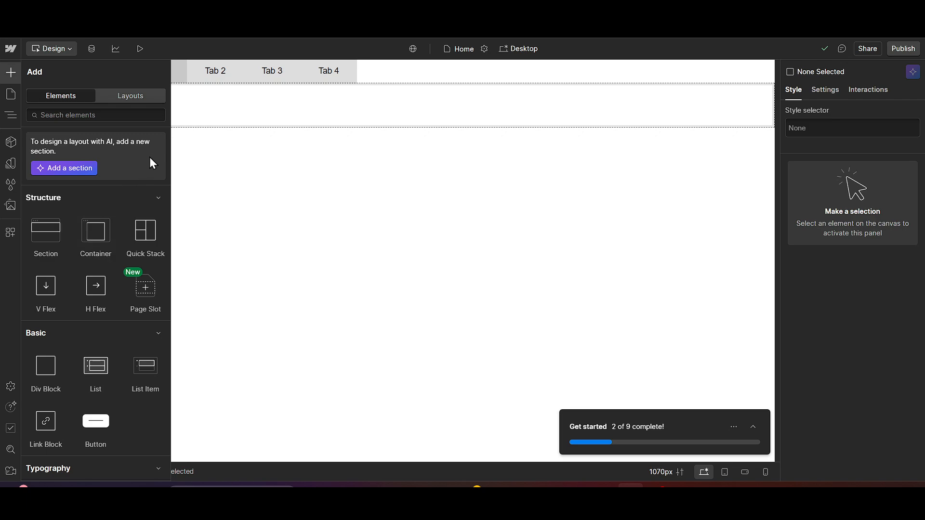
{"action": "left_click", "coordinate": [122, 114]}
{"action": "type", "text": "Slide"}
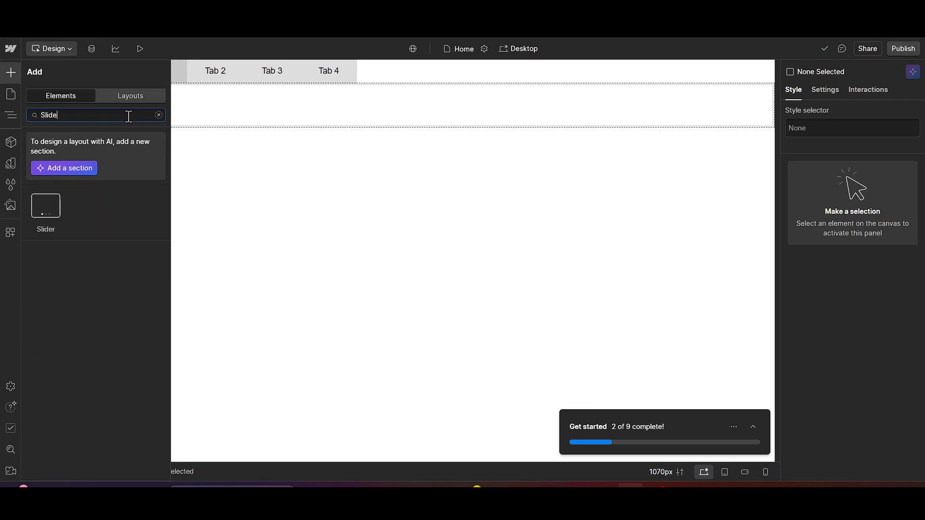
{"action": "type", "text": "r"}
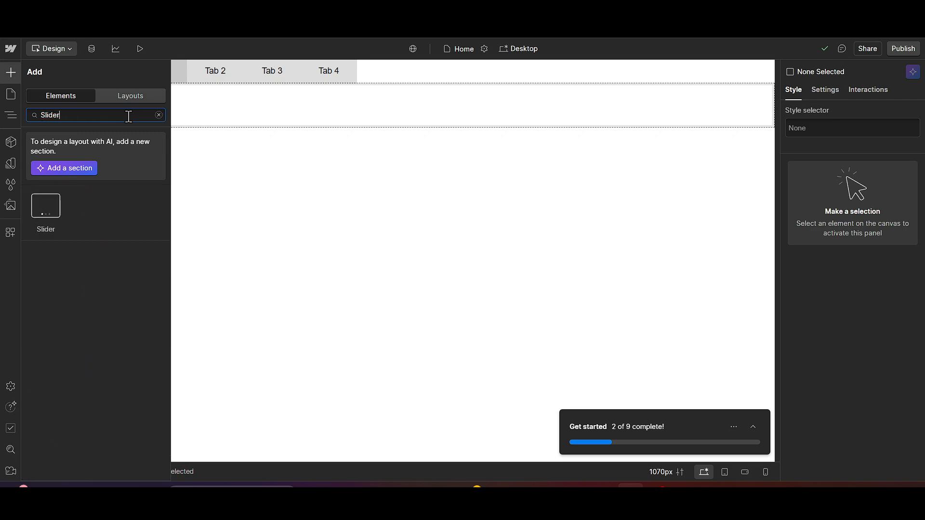
{"action": "left_click", "coordinate": [52, 222]}
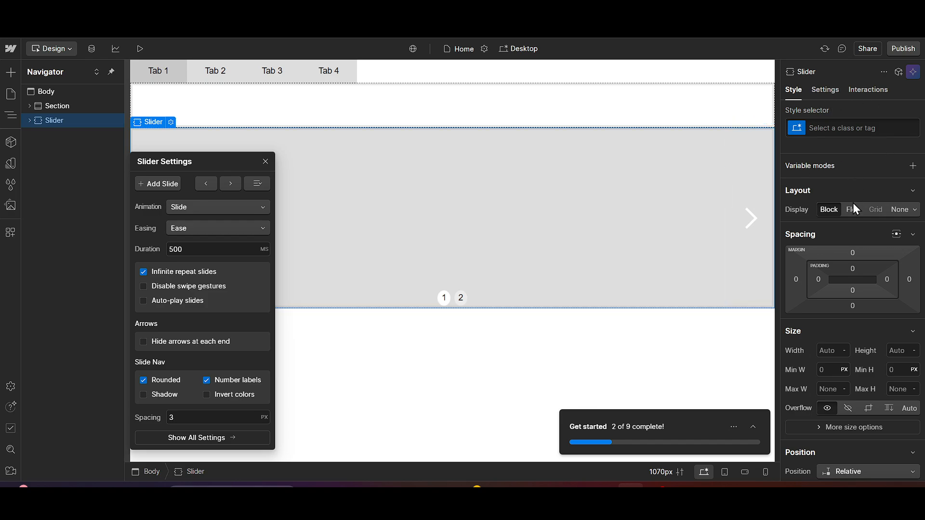
- Set the display layout of the new slider to Flex
{"action": "scroll", "coordinate": [853, 204], "scroll_direction": "down", "scroll_amount": 2}
{"action": "scroll", "coordinate": [853, 204], "scroll_direction": "up", "scroll_amount": 2}
{"action": "left_click", "coordinate": [853, 211]}
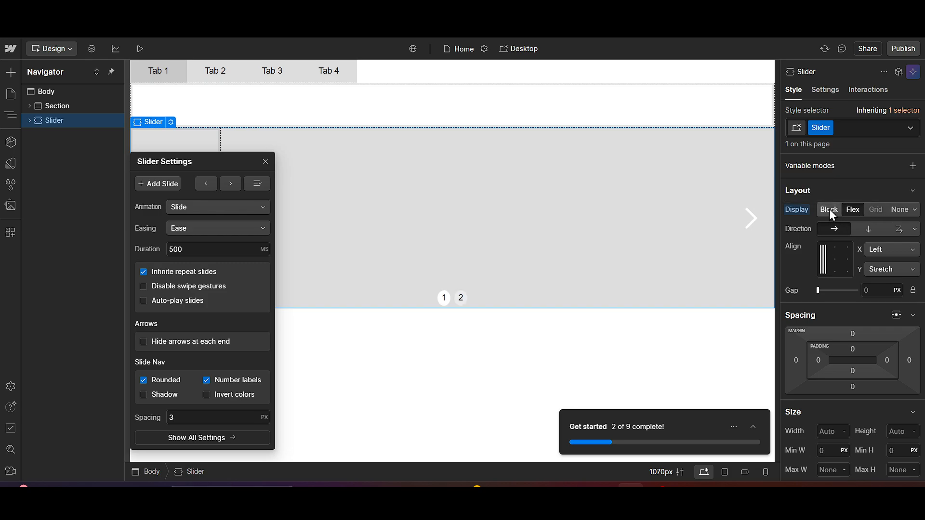
{"action": "left_click", "coordinate": [829, 210]}
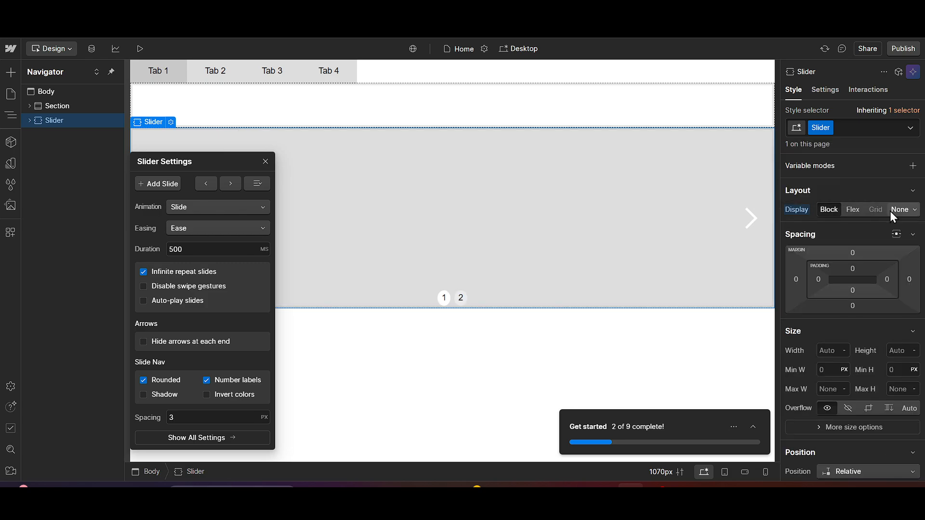
{"action": "left_click", "coordinate": [851, 215]}
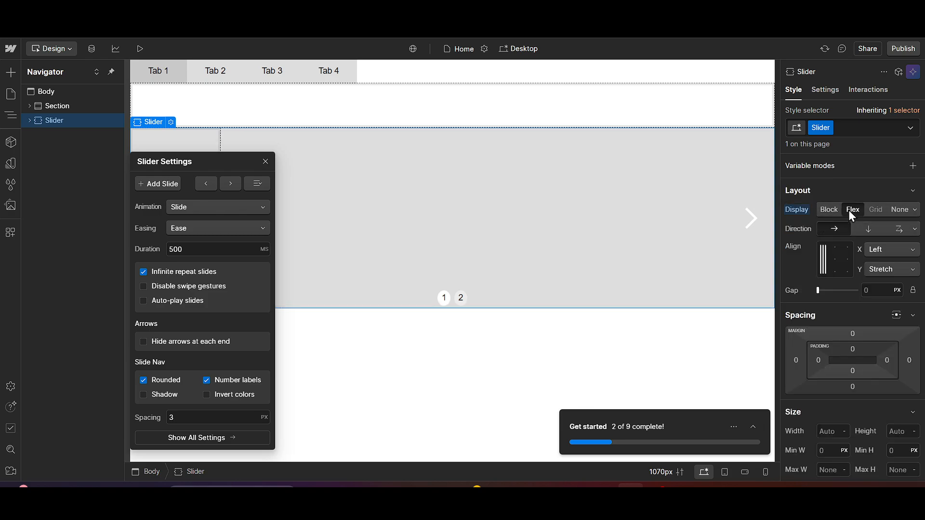
- Set the slider's flex direction to horizontal and dismiss the tip about reusing the class style
{"action": "scroll", "coordinate": [866, 247], "scroll_direction": "down", "scroll_amount": 2}
{"action": "scroll", "coordinate": [866, 246], "scroll_direction": "up", "scroll_amount": 2}
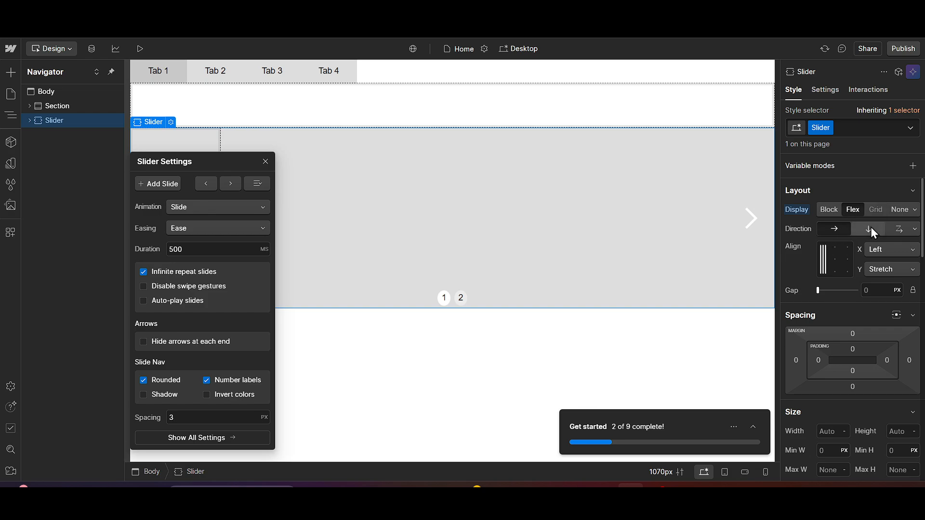
{"action": "left_click", "coordinate": [871, 228]}
{"action": "left_click", "coordinate": [833, 229]}
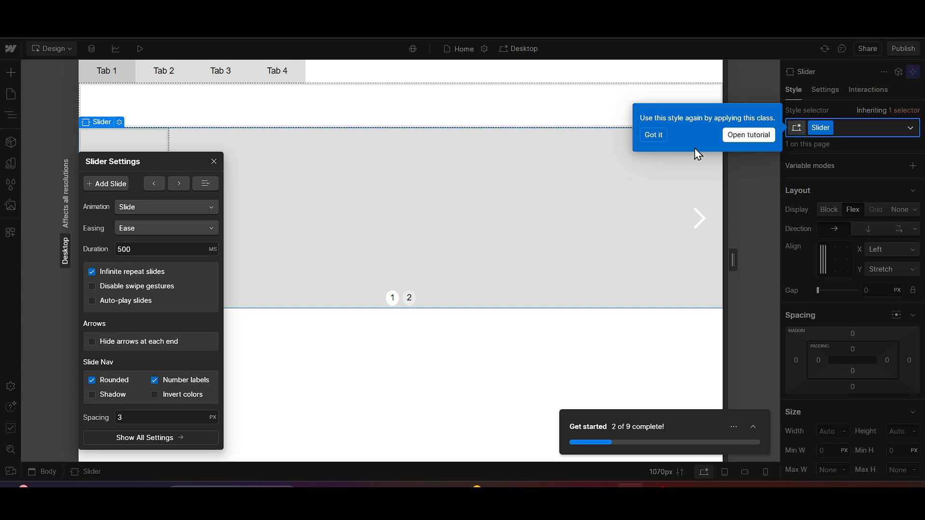
{"action": "left_click", "coordinate": [654, 135]}
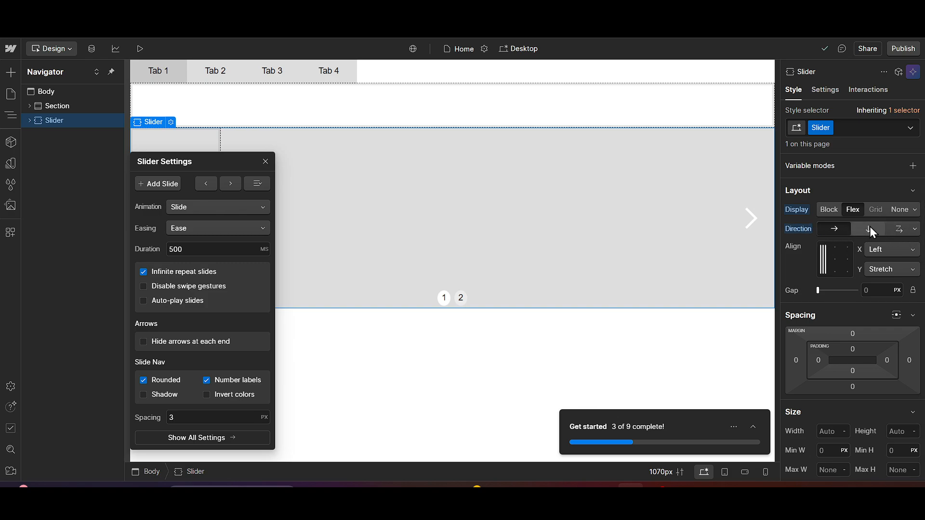
- Set the slider's Y alignment to Stretch and its gap to 6 px
{"action": "scroll", "coordinate": [869, 232], "scroll_direction": "down", "scroll_amount": 3}
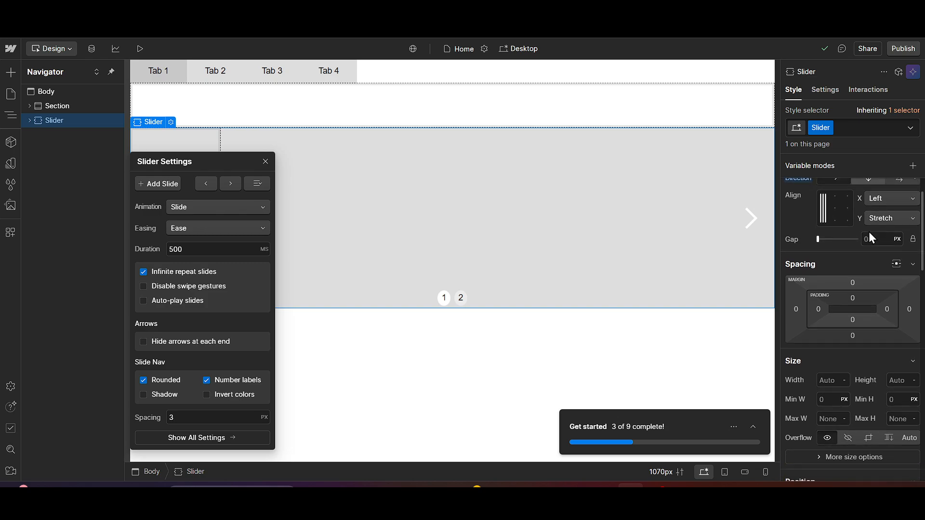
{"action": "left_click", "coordinate": [915, 219]}
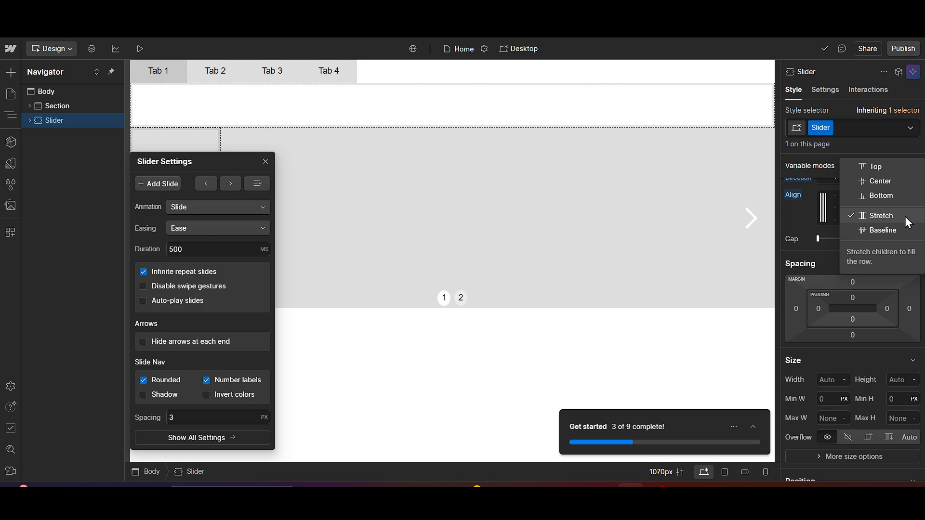
{"action": "left_click", "coordinate": [874, 215]}
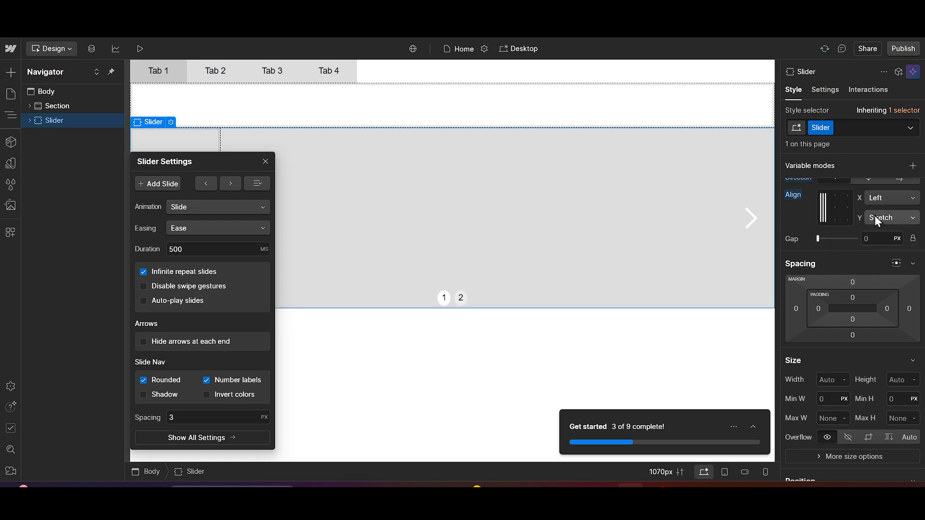
{"action": "scroll", "coordinate": [873, 217], "scroll_direction": "down", "scroll_amount": 1}
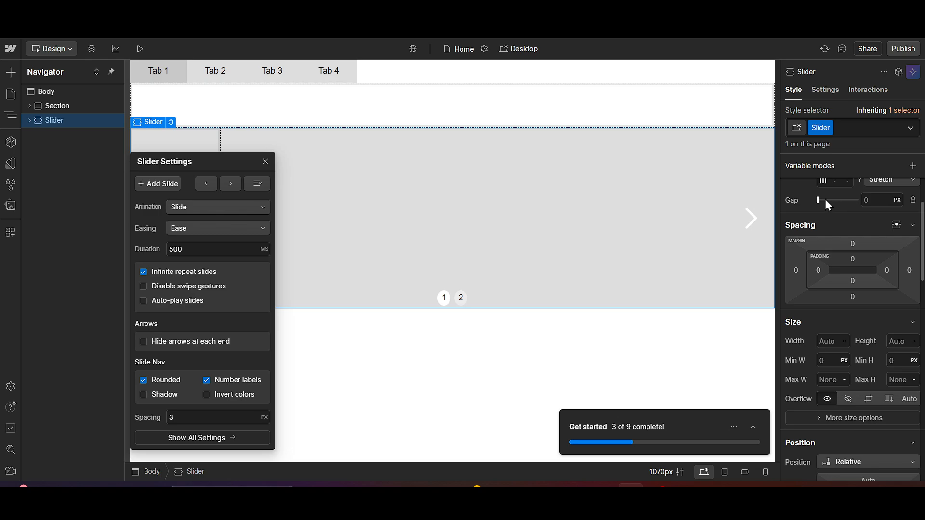
{"action": "left_click", "coordinate": [820, 199]}
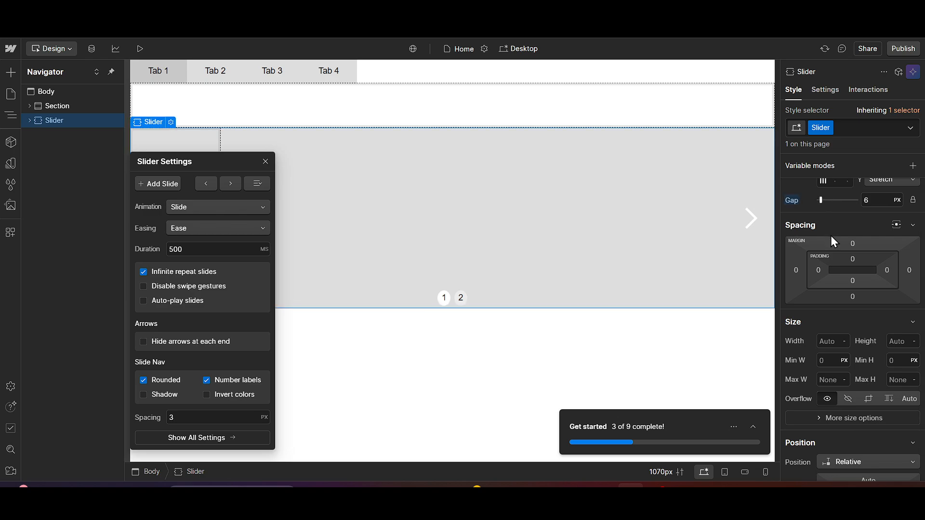
- Examine the slider's spacing and size settings, including the additional options for ratio, box size and fit
{"action": "scroll", "coordinate": [870, 251], "scroll_direction": "down", "scroll_amount": 2}
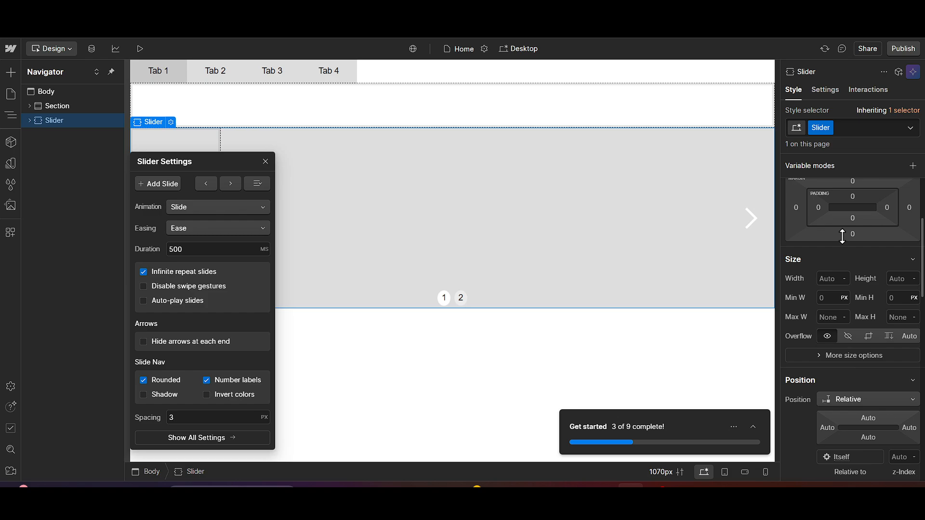
{"action": "scroll", "coordinate": [841, 236], "scroll_direction": "up", "scroll_amount": 1}
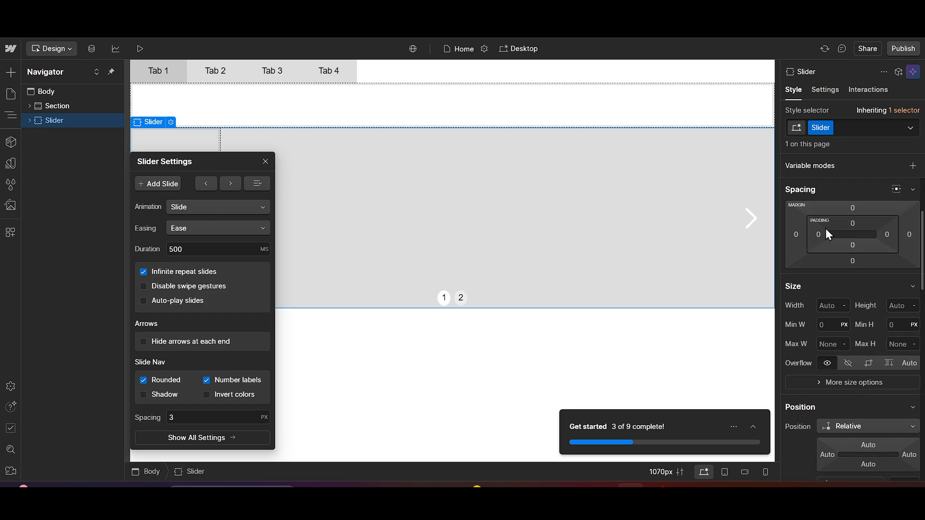
{"action": "scroll", "coordinate": [855, 302], "scroll_direction": "down", "scroll_amount": 2}
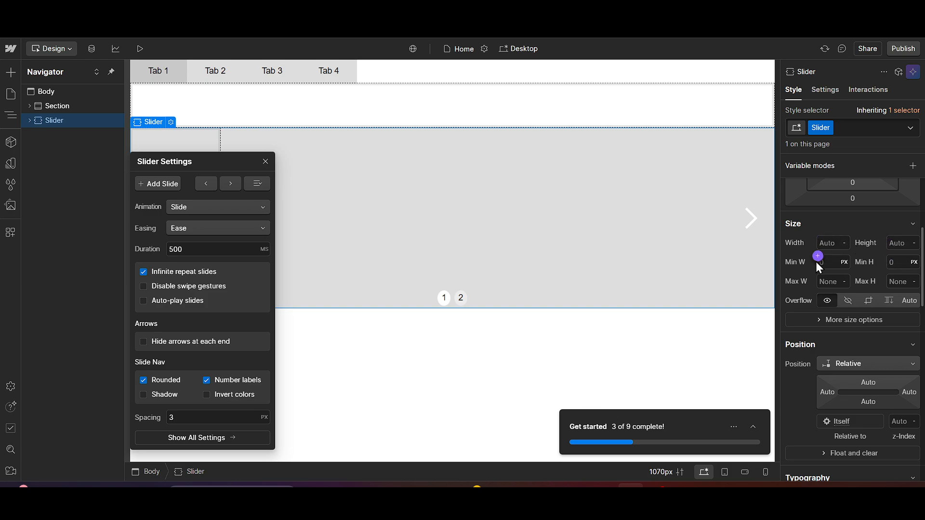
{"action": "scroll", "coordinate": [816, 261], "scroll_direction": "down", "scroll_amount": 1}
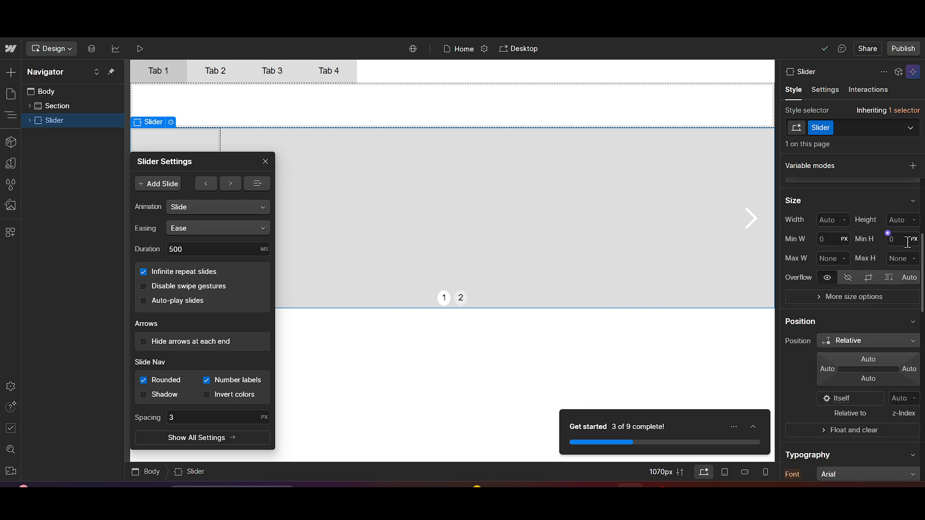
{"action": "scroll", "coordinate": [908, 241], "scroll_direction": "down", "scroll_amount": 1}
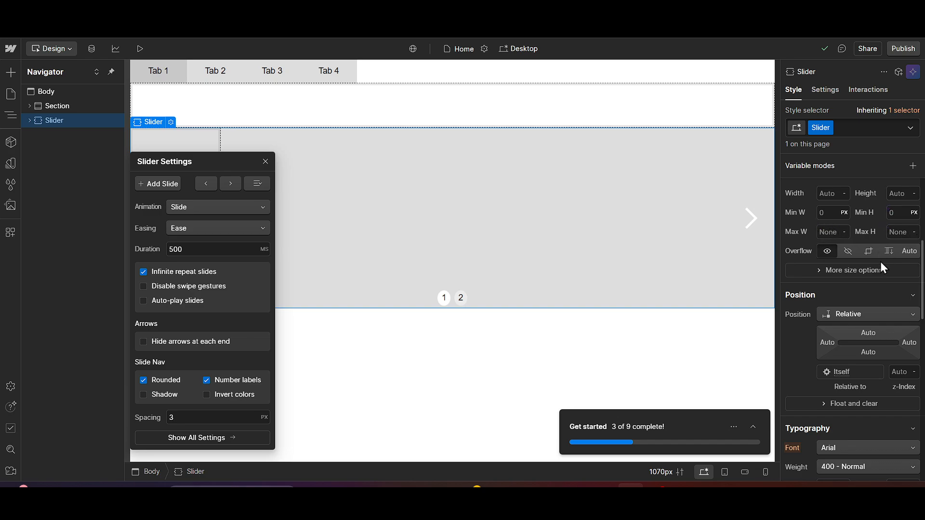
{"action": "scroll", "coordinate": [880, 261], "scroll_direction": "down", "scroll_amount": 1}
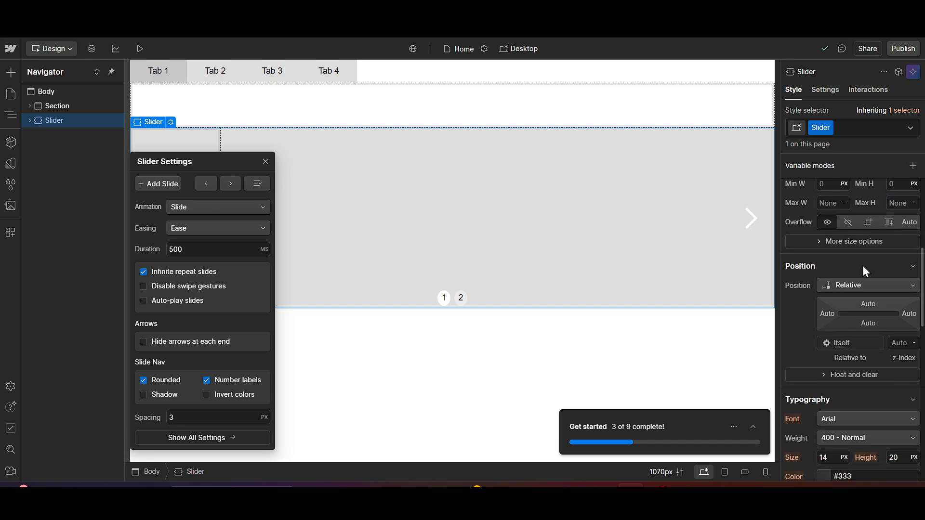
{"action": "scroll", "coordinate": [864, 269], "scroll_direction": "down", "scroll_amount": 1}
{"action": "left_click", "coordinate": [847, 226]}
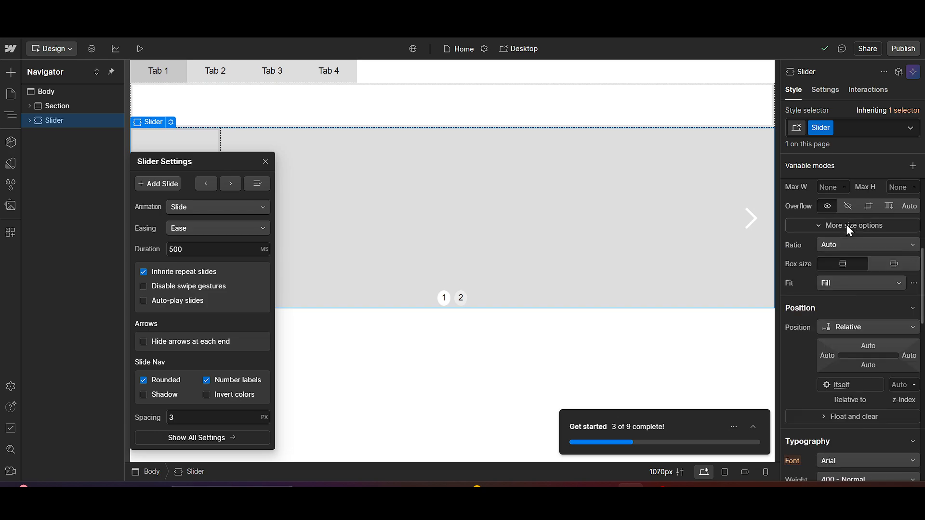
{"action": "scroll", "coordinate": [836, 280], "scroll_direction": "down", "scroll_amount": 1}
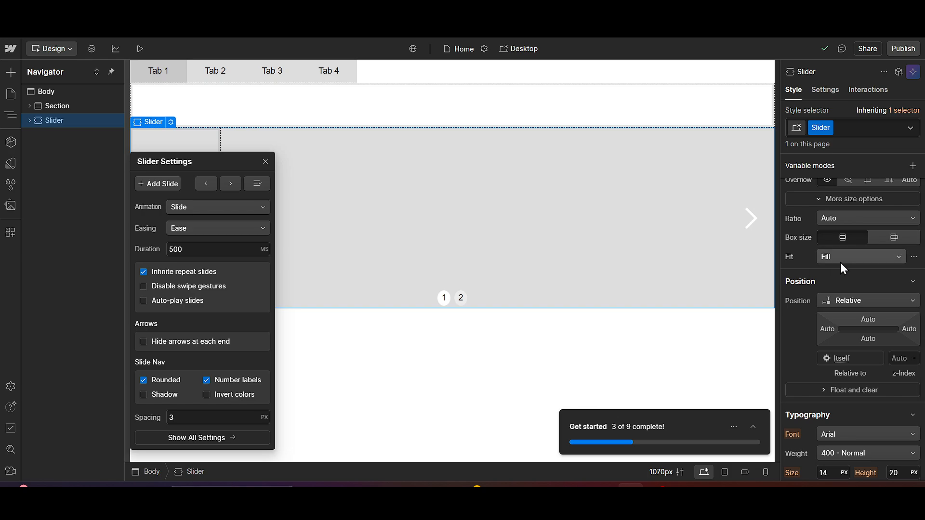
- Set the slider's position type to Relative
{"action": "scroll", "coordinate": [841, 263], "scroll_direction": "down", "scroll_amount": 3}
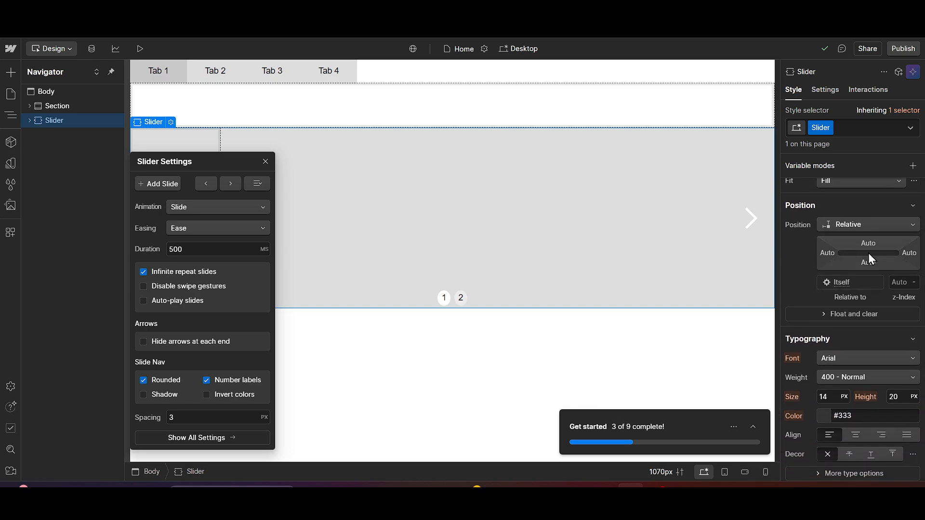
{"action": "left_click", "coordinate": [865, 226]}
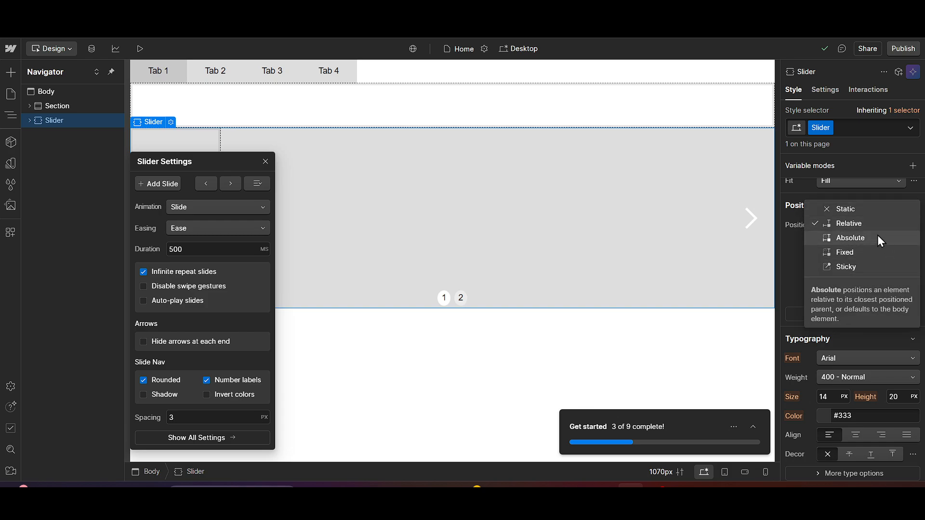
{"action": "left_click", "coordinate": [863, 228]}
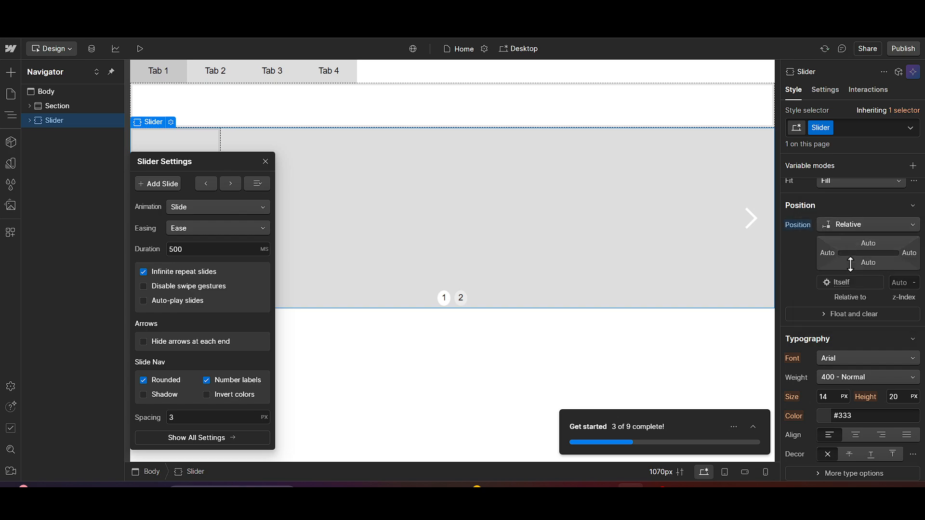
- Set the slider's text alignment to center in its typography settings
{"action": "scroll", "coordinate": [850, 264], "scroll_direction": "down", "scroll_amount": 2}
{"action": "scroll", "coordinate": [850, 263], "scroll_direction": "down", "scroll_amount": 1}
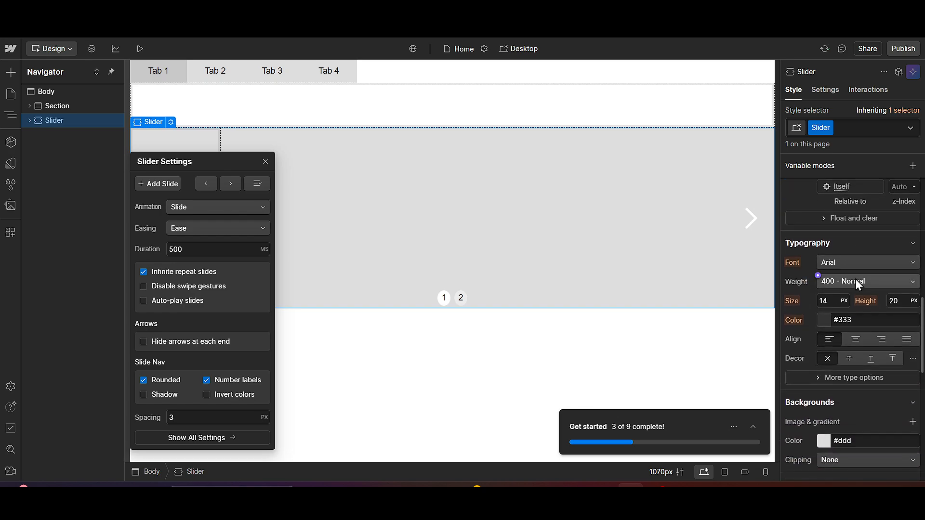
{"action": "scroll", "coordinate": [855, 280], "scroll_direction": "down", "scroll_amount": 1}
{"action": "scroll", "coordinate": [858, 285], "scroll_direction": "up", "scroll_amount": 2}
{"action": "scroll", "coordinate": [858, 285], "scroll_direction": "down", "scroll_amount": 2}
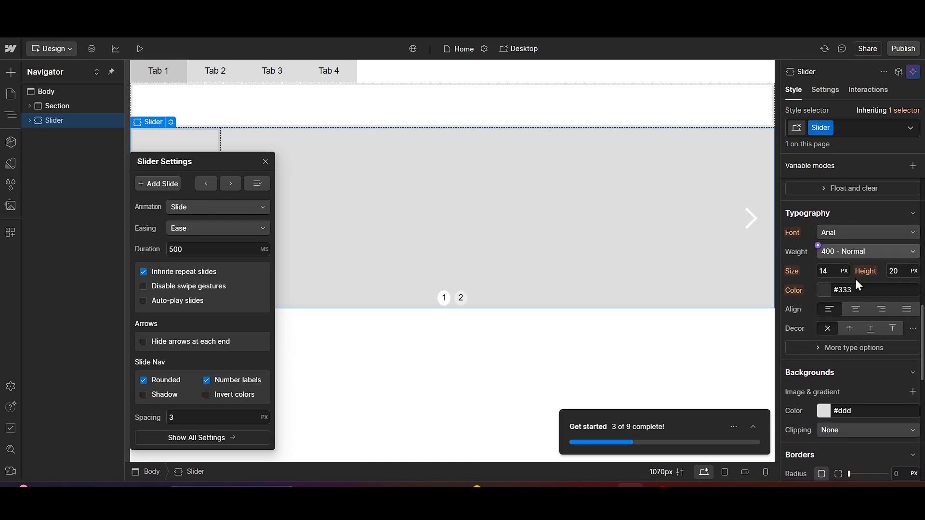
{"action": "scroll", "coordinate": [857, 283], "scroll_direction": "down", "scroll_amount": 1}
{"action": "scroll", "coordinate": [857, 283], "scroll_direction": "up", "scroll_amount": 1}
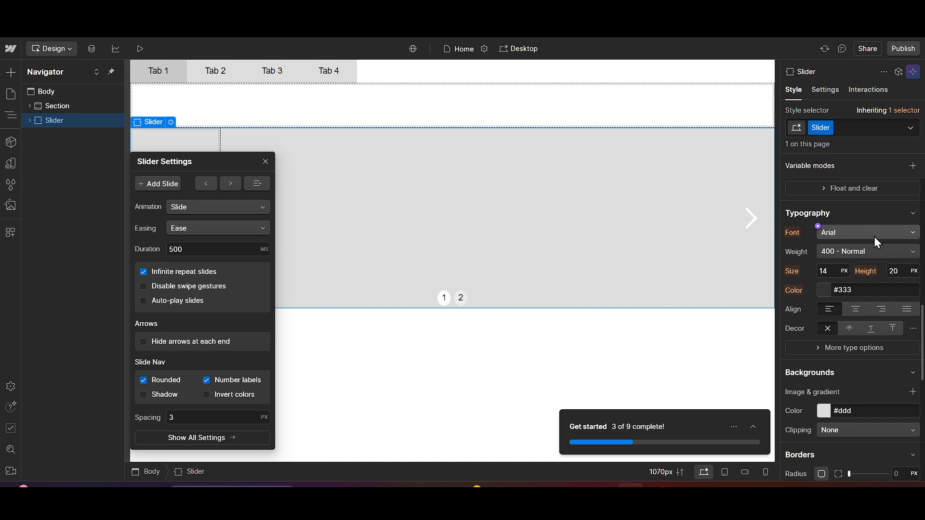
{"action": "scroll", "coordinate": [871, 237], "scroll_direction": "down", "scroll_amount": 1}
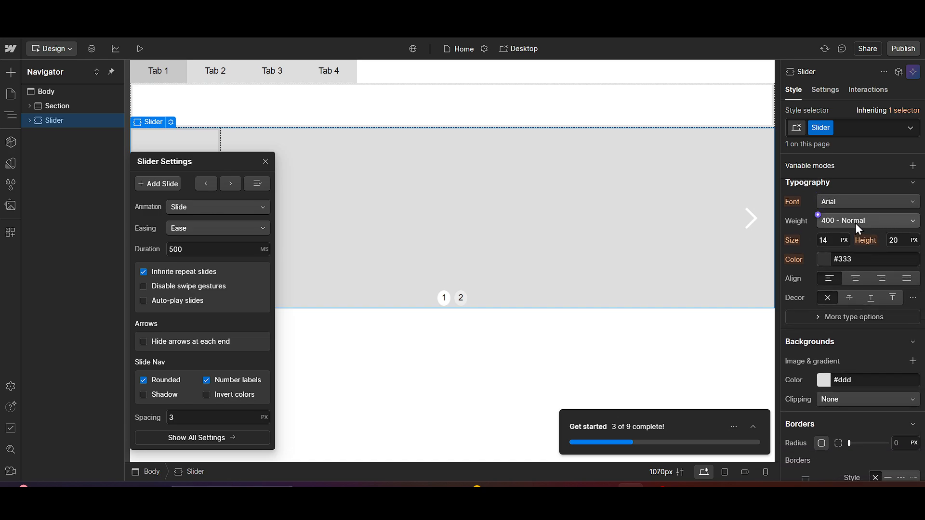
{"action": "scroll", "coordinate": [861, 222], "scroll_direction": "down", "scroll_amount": 1}
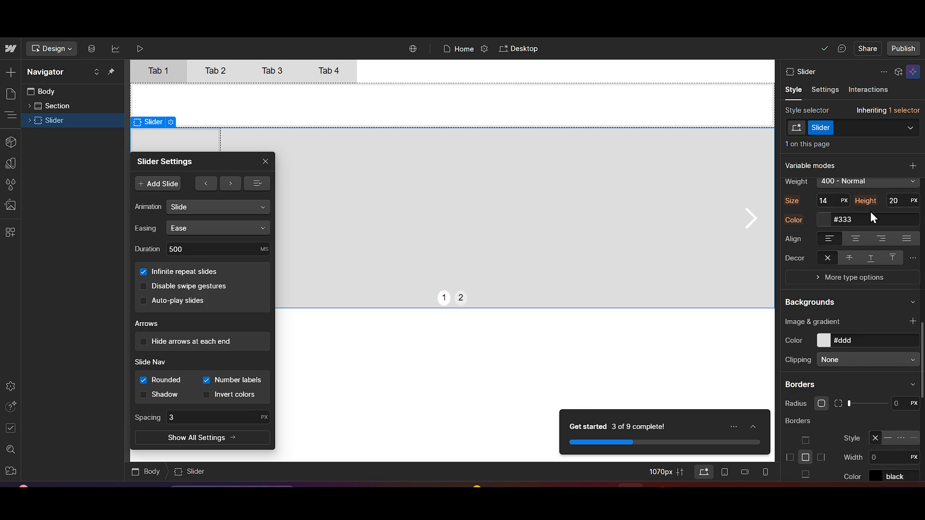
{"action": "scroll", "coordinate": [852, 232], "scroll_direction": "down", "scroll_amount": 1}
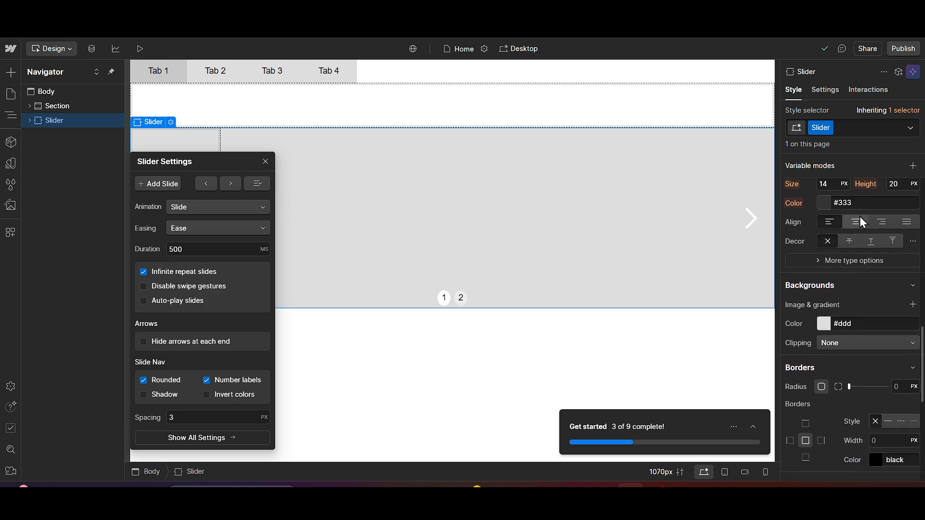
{"action": "left_click", "coordinate": [860, 217]}
{"action": "scroll", "coordinate": [853, 256], "scroll_direction": "down", "scroll_amount": 1}
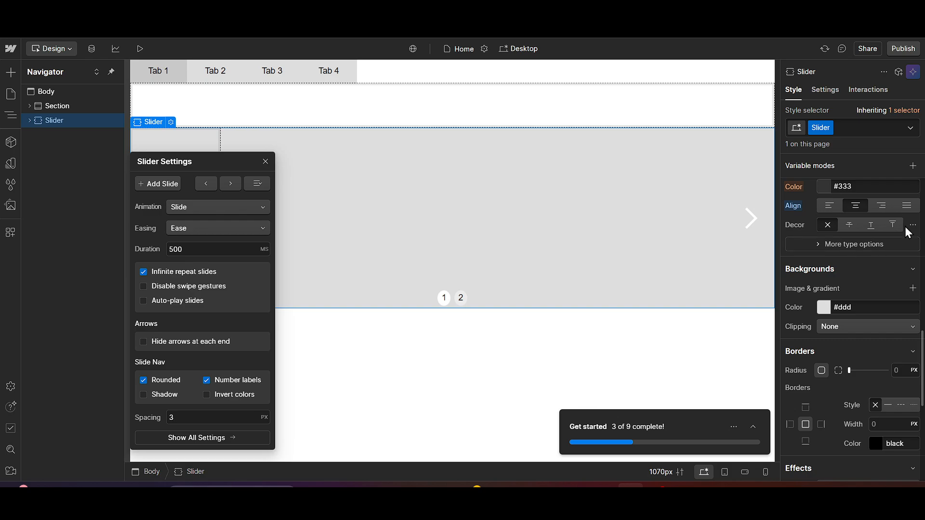
- Examine the slider's additional type options, such as letter spacing, text indent, wrapping, truncation and stroke
{"action": "left_click", "coordinate": [861, 246]}
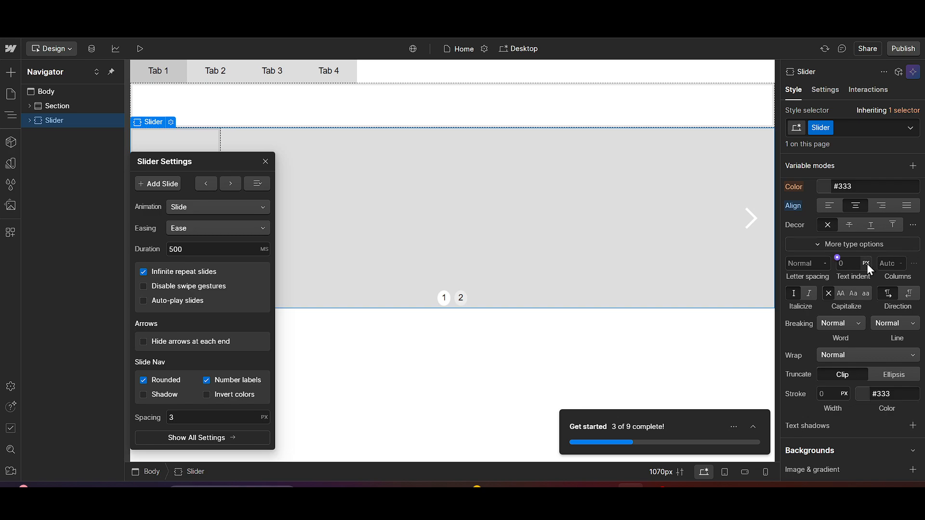
{"action": "scroll", "coordinate": [866, 265], "scroll_direction": "down", "scroll_amount": 3}
{"action": "scroll", "coordinate": [846, 333], "scroll_direction": "down", "scroll_amount": 12}
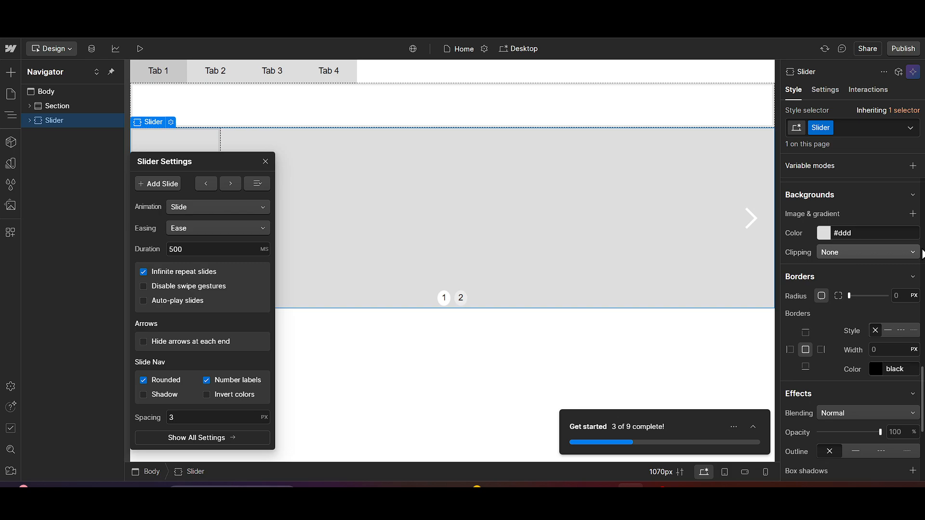
- Set the slider's background color to the blue shade #4a4fb5
{"action": "left_click", "coordinate": [822, 236]}
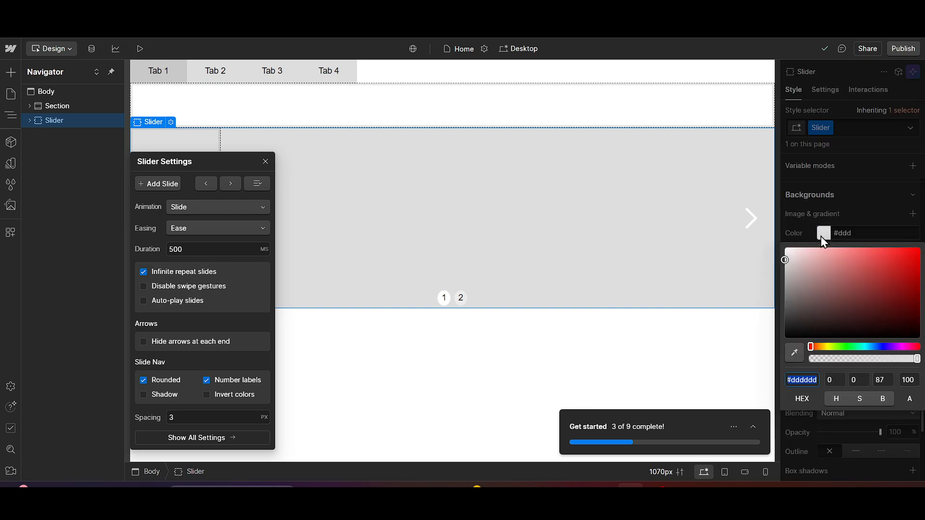
{"action": "left_click", "coordinate": [871, 276]}
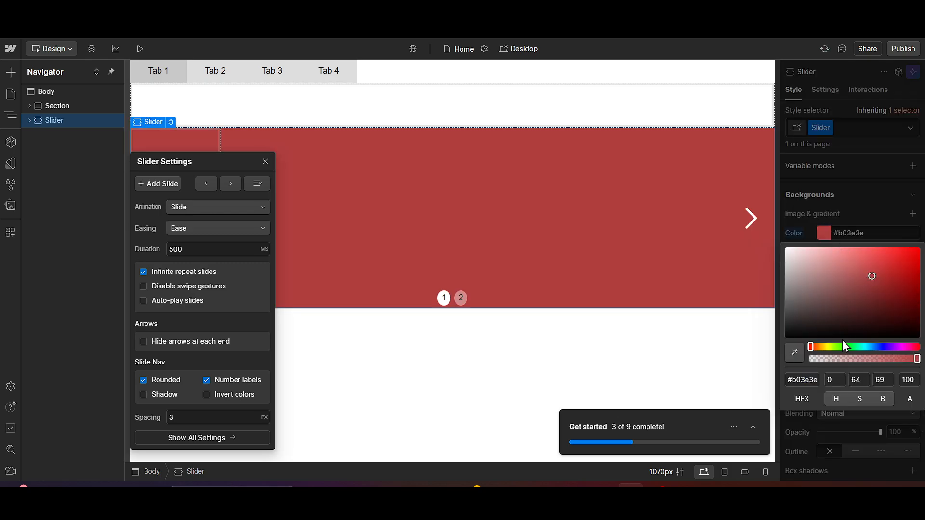
{"action": "left_click_drag", "start_coordinate": [810, 347], "coordinate": [831, 347]}
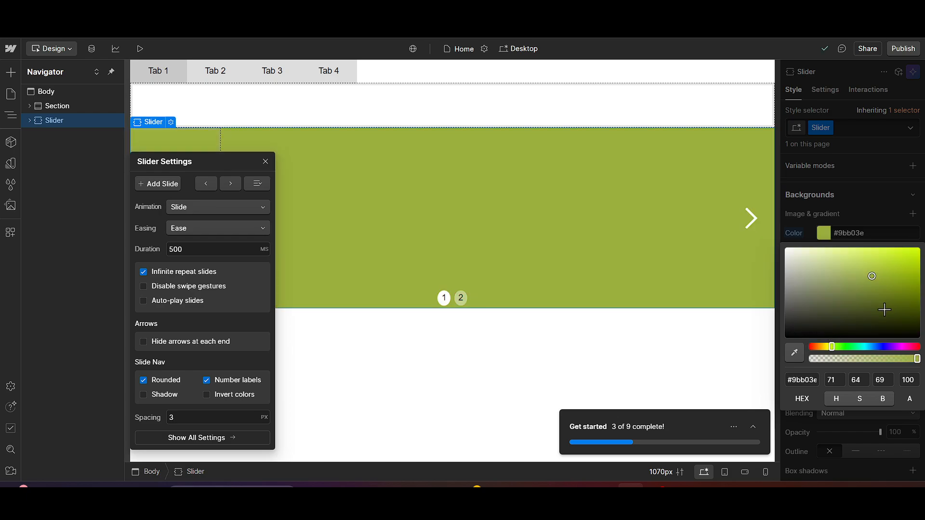
{"action": "left_click", "coordinate": [879, 346]}
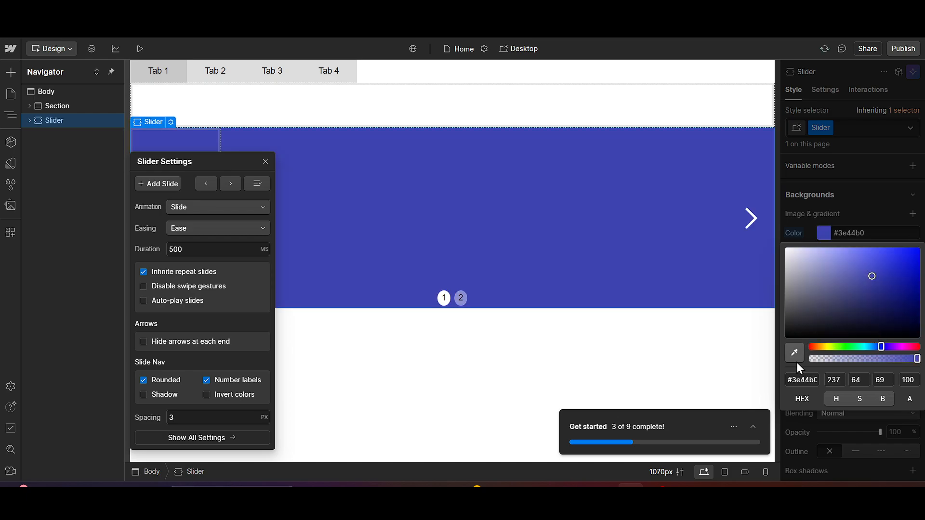
{"action": "mouse_move", "coordinate": [869, 279]}
{"action": "left_mouse_down"}
{"action": "mouse_move", "coordinate": [853, 271]}
{"action": "mouse_move", "coordinate": [864, 274]}
{"action": "left_mouse_up"}
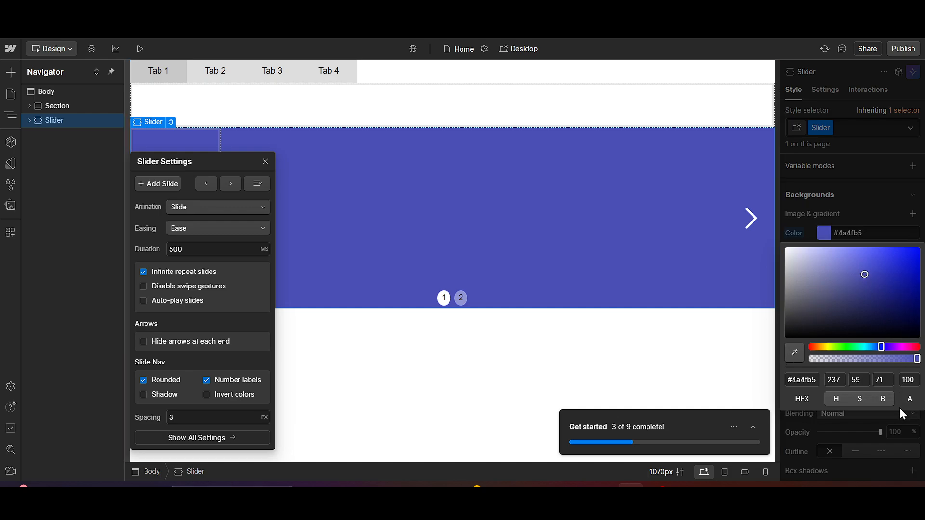
{"action": "left_click", "coordinate": [868, 210]}
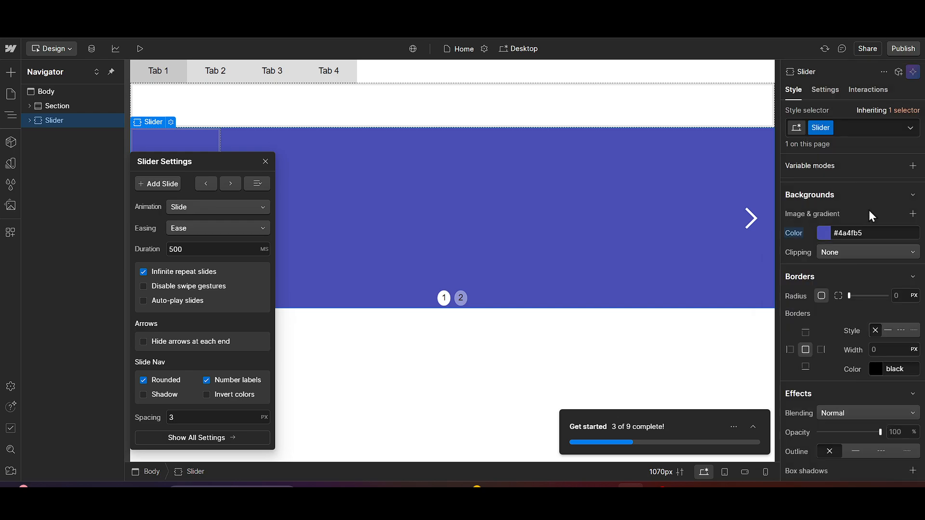
- Add a Move transform to the slider with offsets of 29 px on X, 56 px on Y and 47 px on Z
{"action": "scroll", "coordinate": [851, 276], "scroll_direction": "down", "scroll_amount": 3}
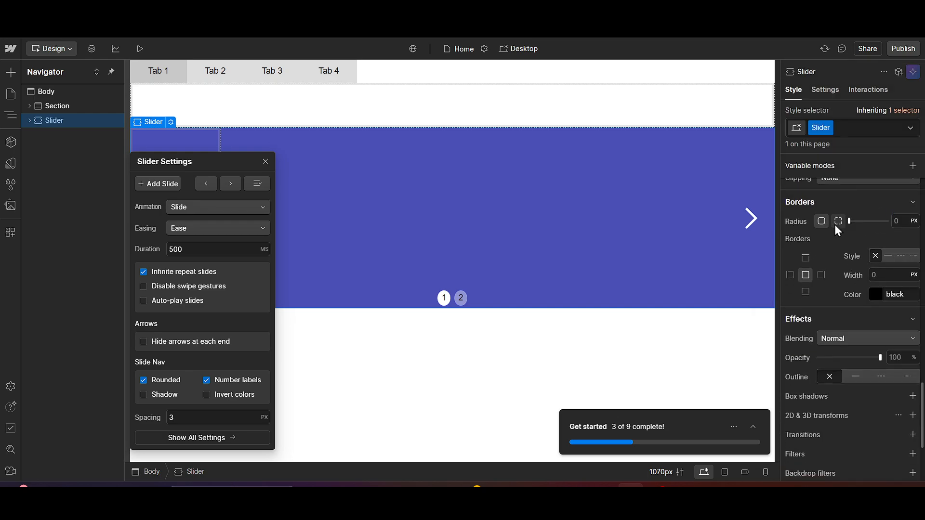
{"action": "scroll", "coordinate": [842, 291], "scroll_direction": "down", "scroll_amount": 3}
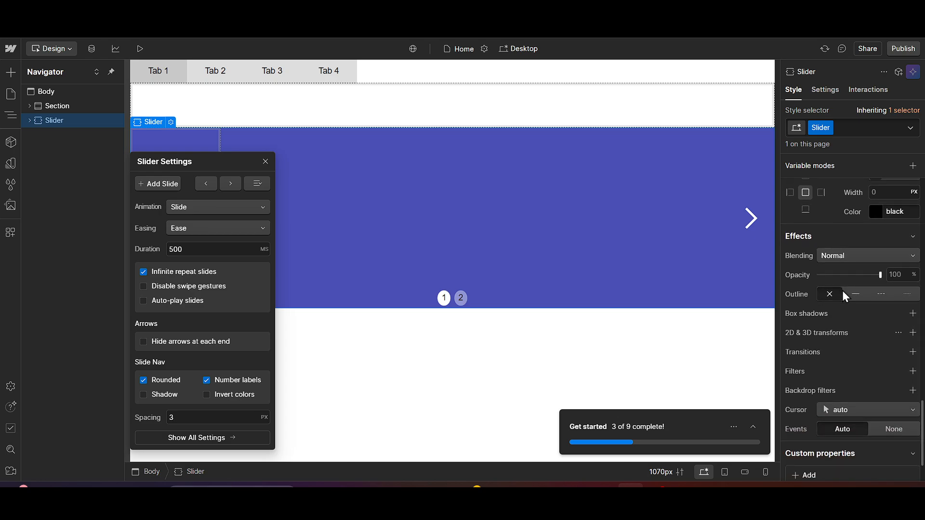
{"action": "scroll", "coordinate": [845, 305], "scroll_direction": "down", "scroll_amount": 2}
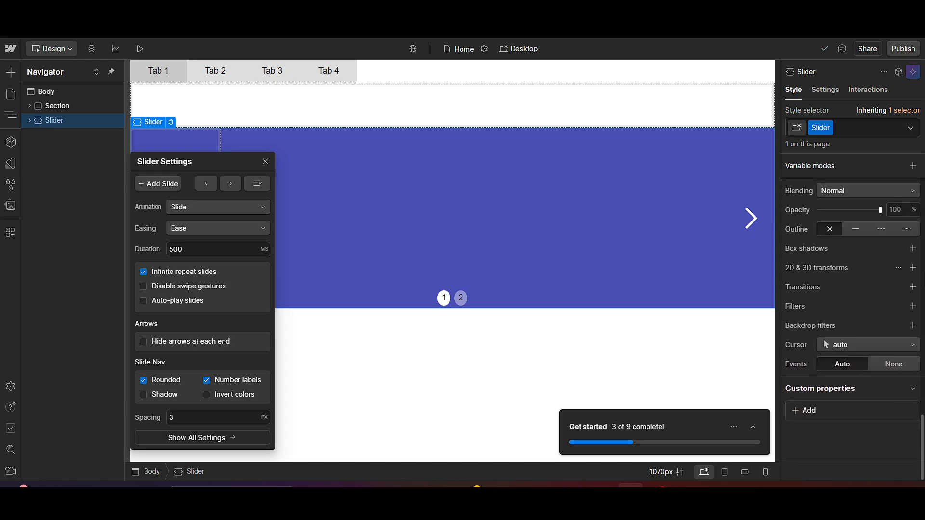
{"action": "left_click", "coordinate": [911, 268]}
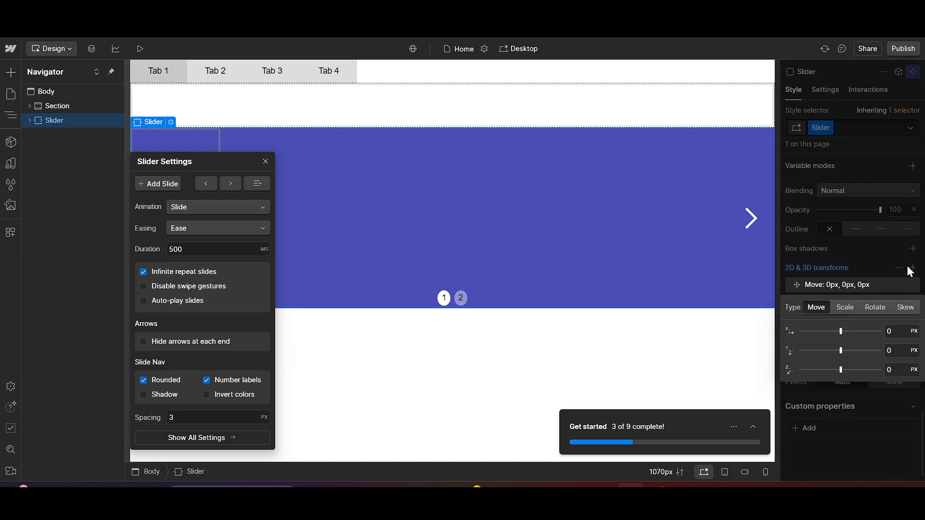
{"action": "left_click", "coordinate": [845, 312]}
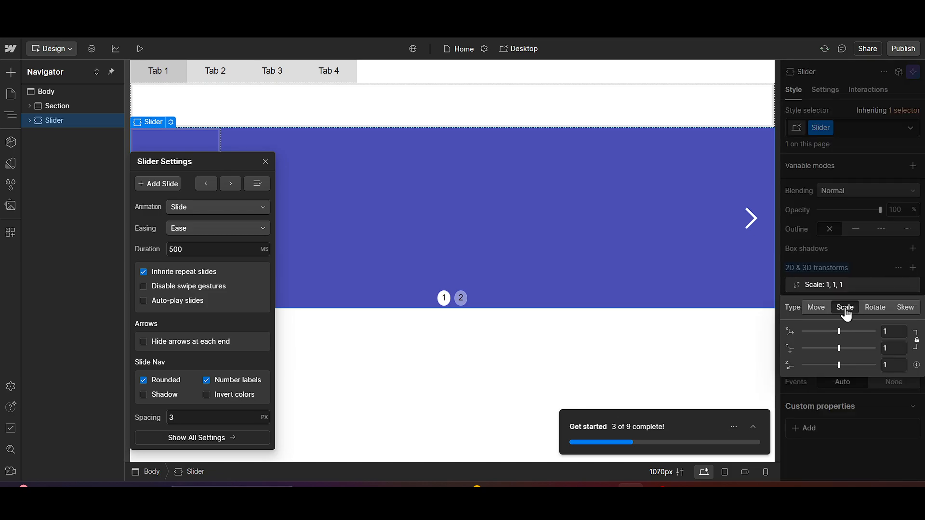
{"action": "left_click", "coordinate": [820, 314]}
{"action": "mouse_move", "coordinate": [841, 331]}
{"action": "left_mouse_down"}
{"action": "mouse_move", "coordinate": [865, 328]}
{"action": "mouse_move", "coordinate": [843, 331]}
{"action": "left_mouse_up"}
{"action": "left_click_drag", "start_coordinate": [844, 329], "coordinate": [844, 331]}
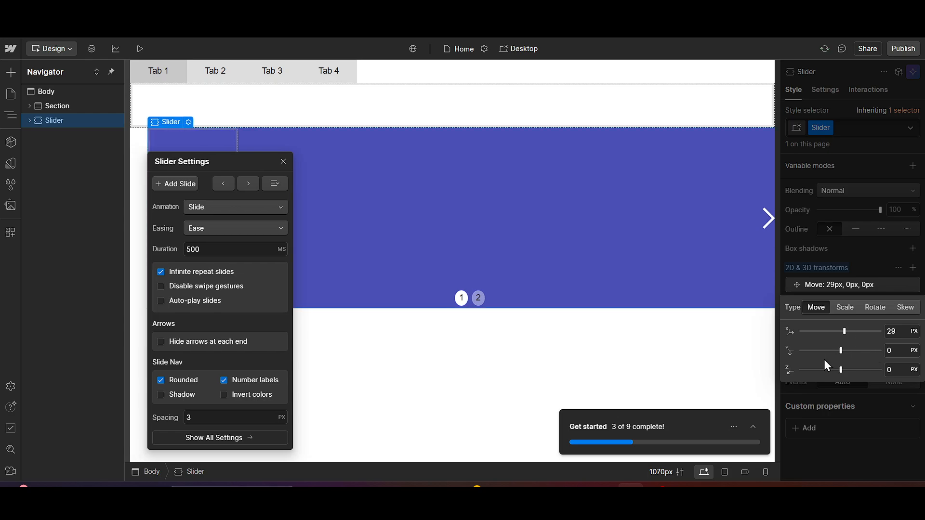
{"action": "left_click_drag", "start_coordinate": [840, 353], "coordinate": [847, 355]}
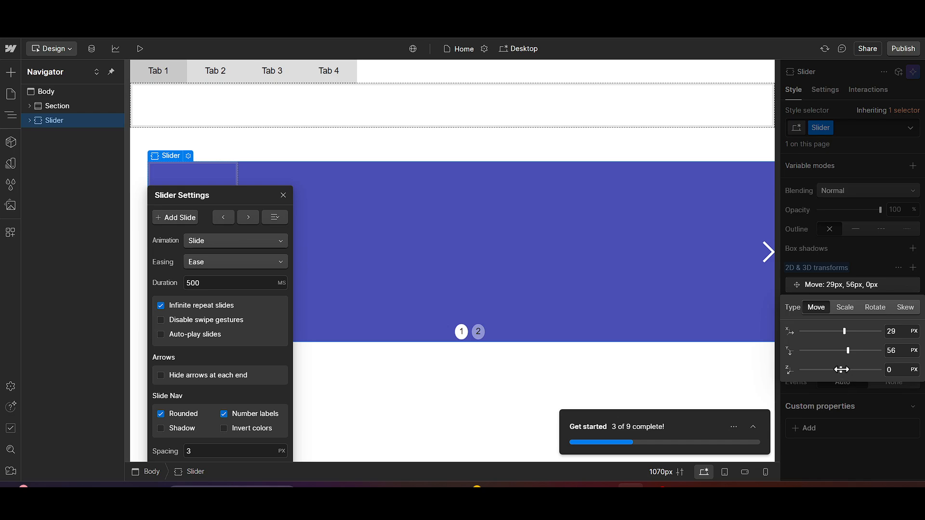
{"action": "mouse_move", "coordinate": [837, 370]}
{"action": "left_mouse_down"}
{"action": "mouse_move", "coordinate": [820, 375]}
{"action": "mouse_move", "coordinate": [861, 378]}
{"action": "mouse_move", "coordinate": [841, 380]}
{"action": "mouse_move", "coordinate": [847, 384]}
{"action": "left_mouse_up"}
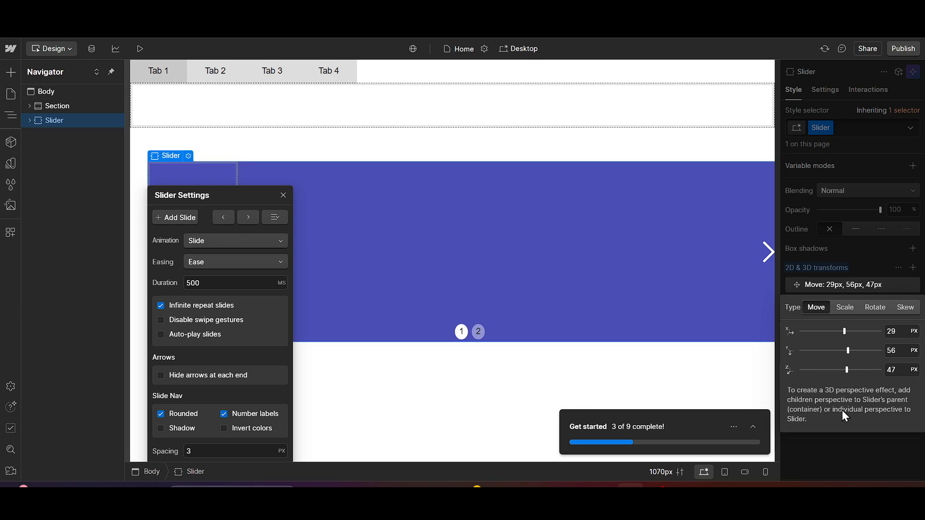
{"action": "left_click", "coordinate": [865, 254]}
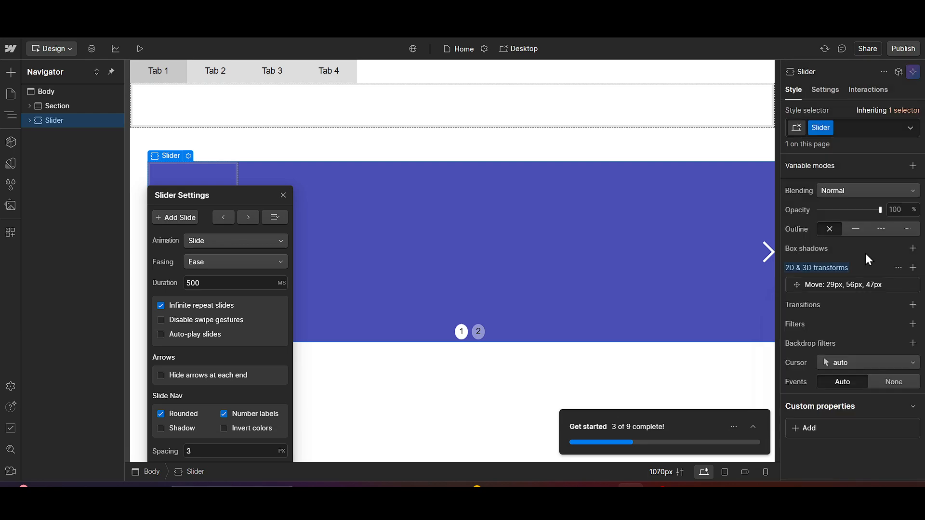
- Add a Drop shadow backdrop filter to the slider with X 8 px, Y 10 px and blur 17 px
{"action": "scroll", "coordinate": [852, 366], "scroll_direction": "down", "scroll_amount": 1}
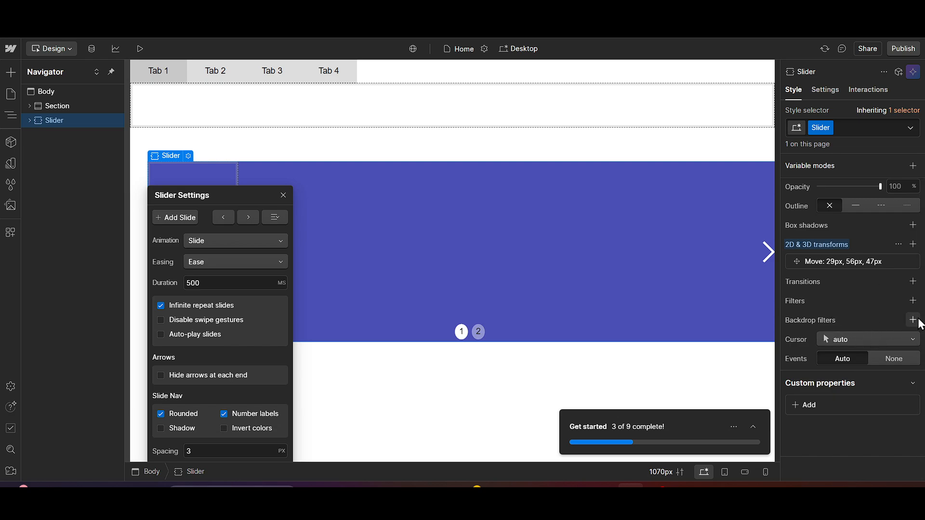
{"action": "left_click", "coordinate": [913, 320]}
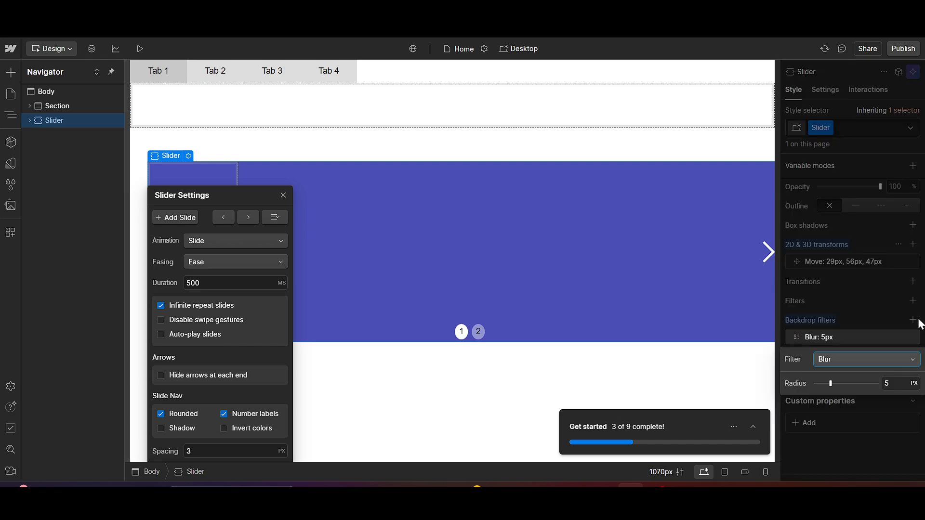
{"action": "left_click", "coordinate": [862, 360]}
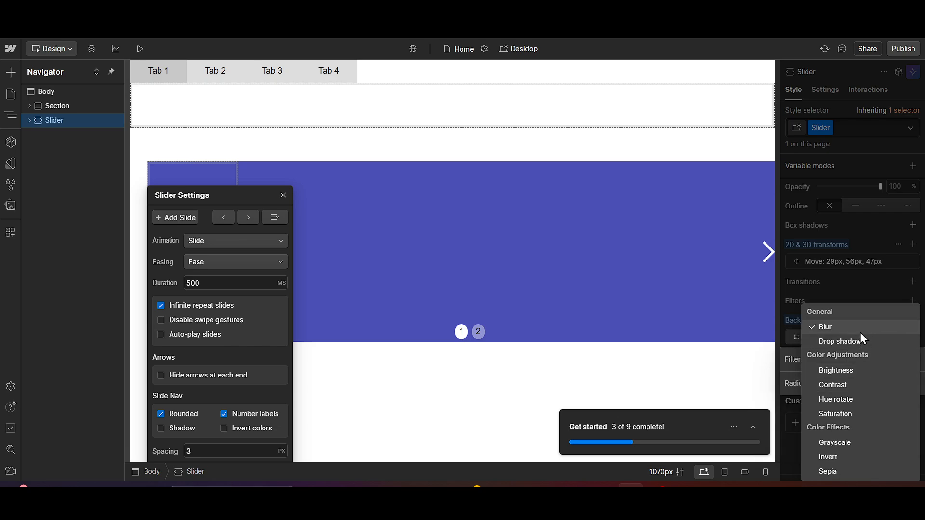
{"action": "left_click", "coordinate": [860, 341]}
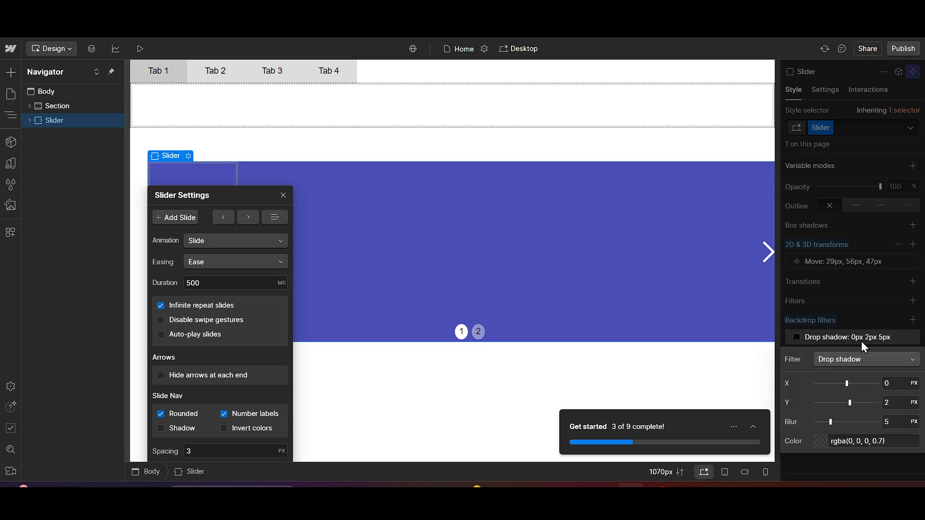
{"action": "left_click", "coordinate": [860, 383]}
{"action": "left_click", "coordinate": [863, 402]}
{"action": "left_click_drag", "start_coordinate": [856, 418], "coordinate": [867, 420]}
{"action": "left_click", "coordinate": [885, 320]}
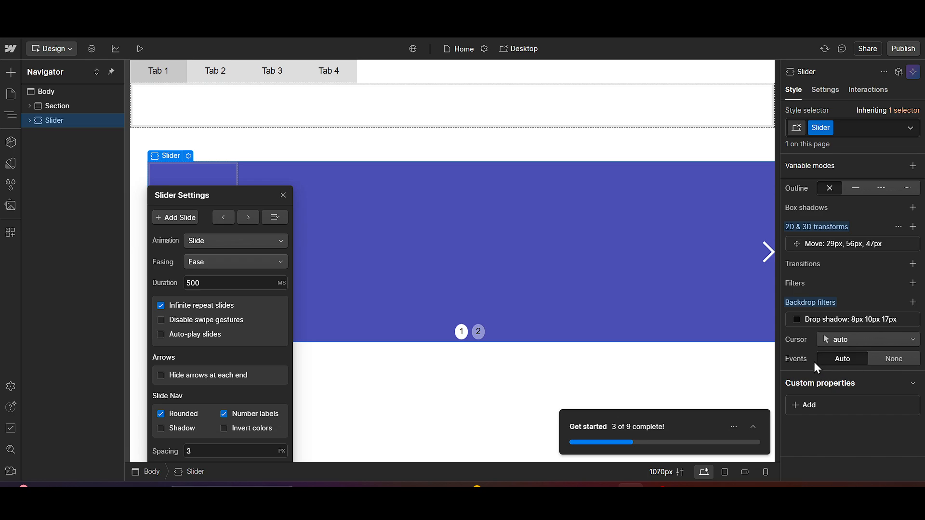
- Set the slider's cursor style explicitly to auto
{"action": "left_click", "coordinate": [877, 338]}
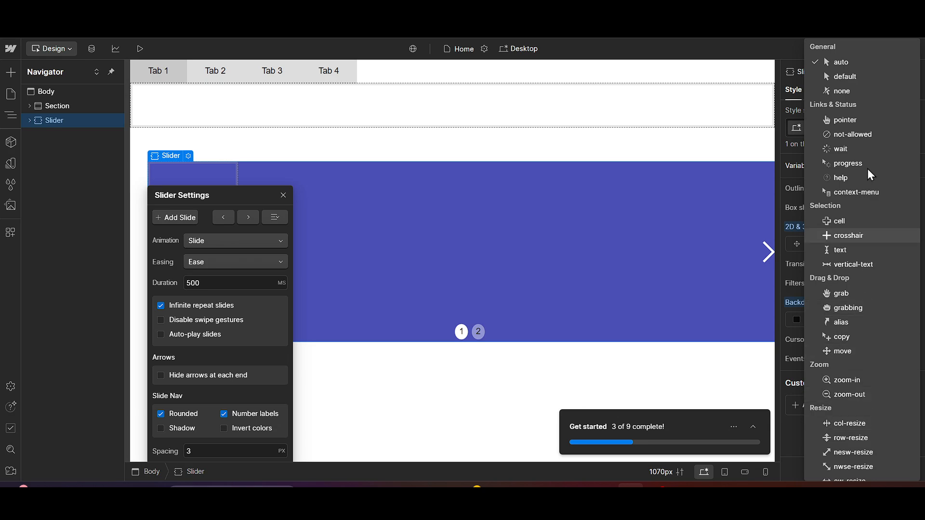
{"action": "left_click", "coordinate": [840, 62]}
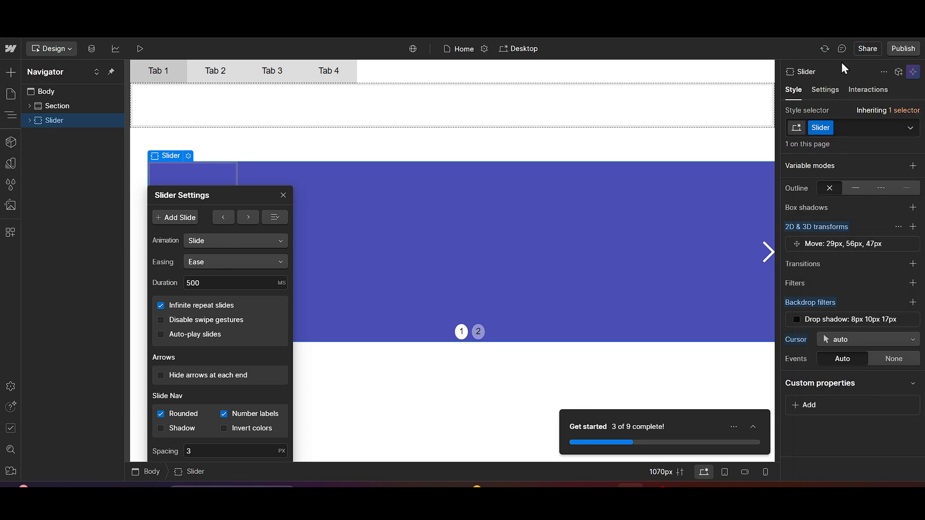